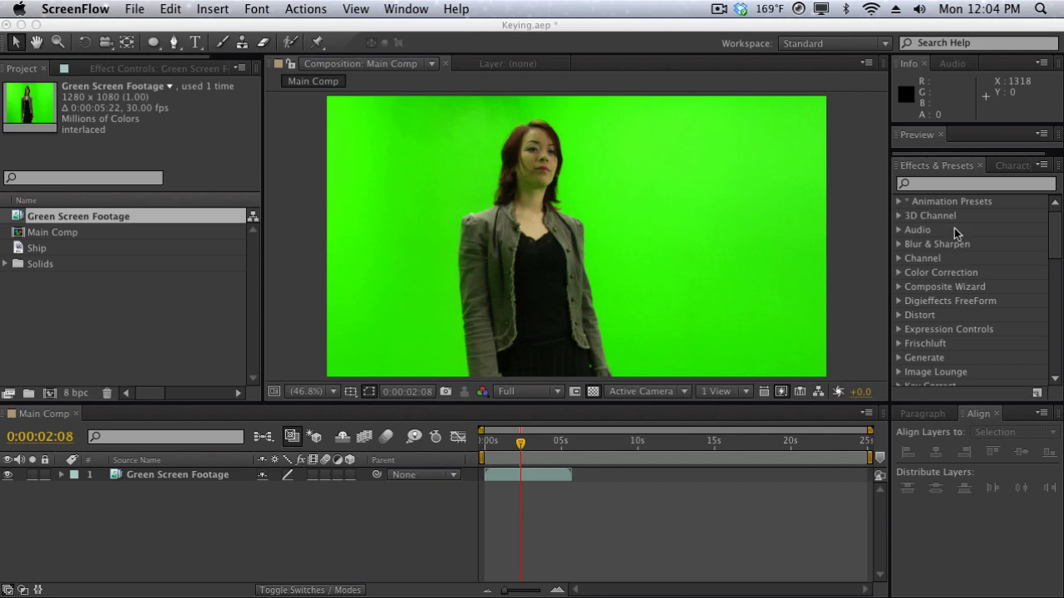
Apply the Keylight (1.2) effect to the Green Screen Footage layer and sample the green backdrop as its Screen Colour.
{"action": "left_click", "coordinate": [950, 184]}
{"action": "type", "text": "k"}
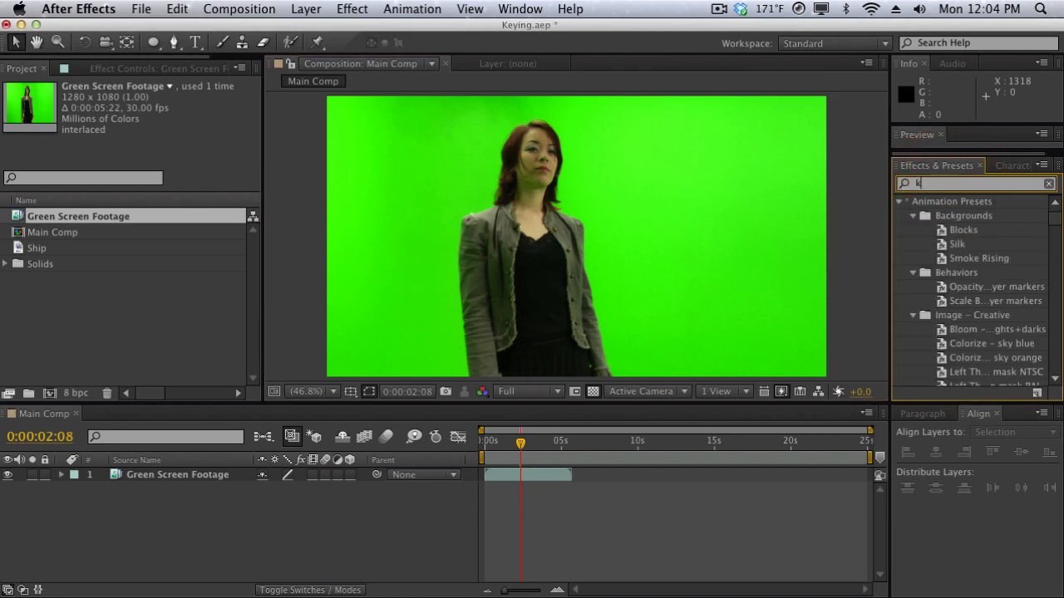
{"action": "type", "text": "eylight"}
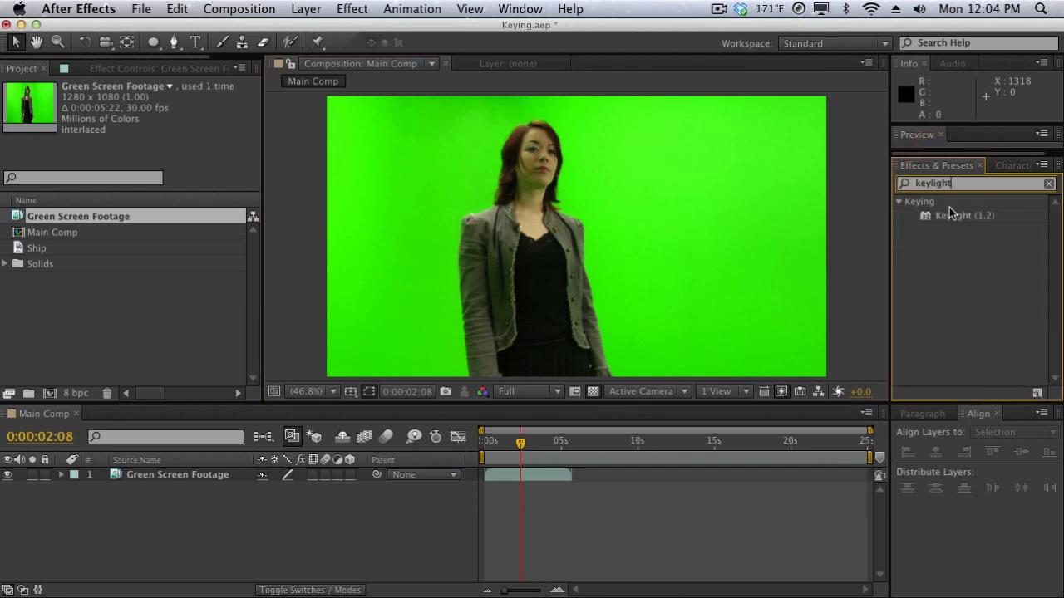
{"action": "left_click_drag", "start_coordinate": [949, 216], "coordinate": [209, 480]}
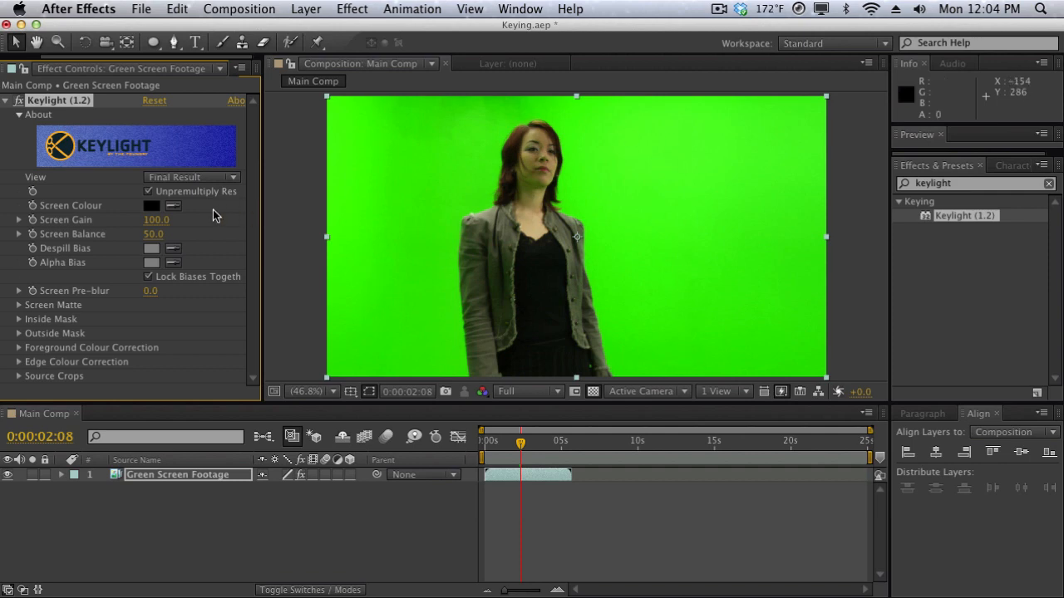
{"action": "left_click", "coordinate": [171, 208]}
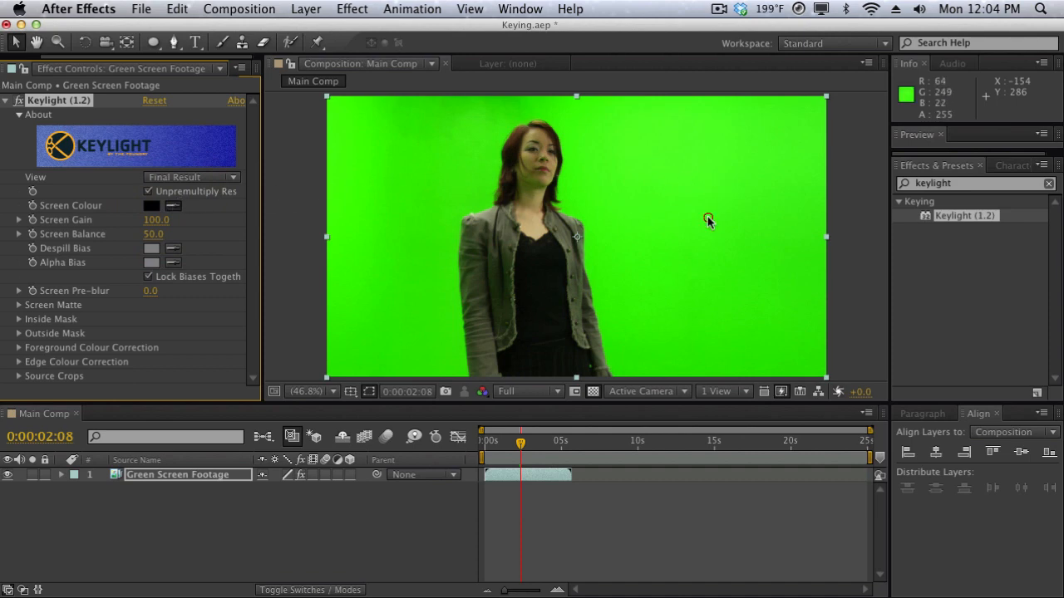
{"action": "left_click", "coordinate": [709, 216]}
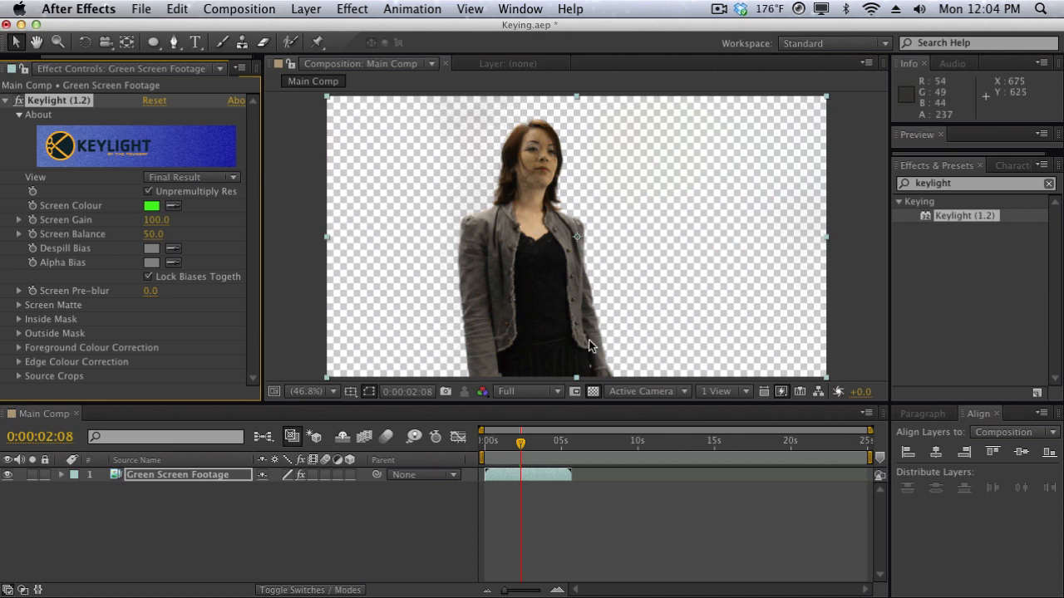
Hide the transparency grid and set Keylight's Screen Gain to 107 and Screen Balance to 46.
{"action": "left_click", "coordinate": [591, 392]}
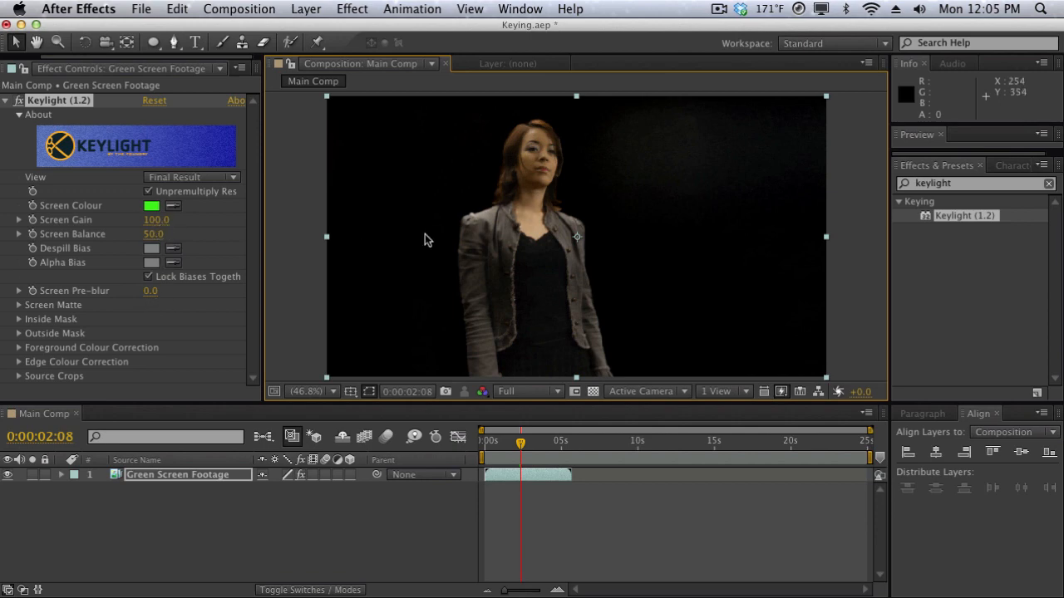
{"action": "left_click", "coordinate": [158, 220]}
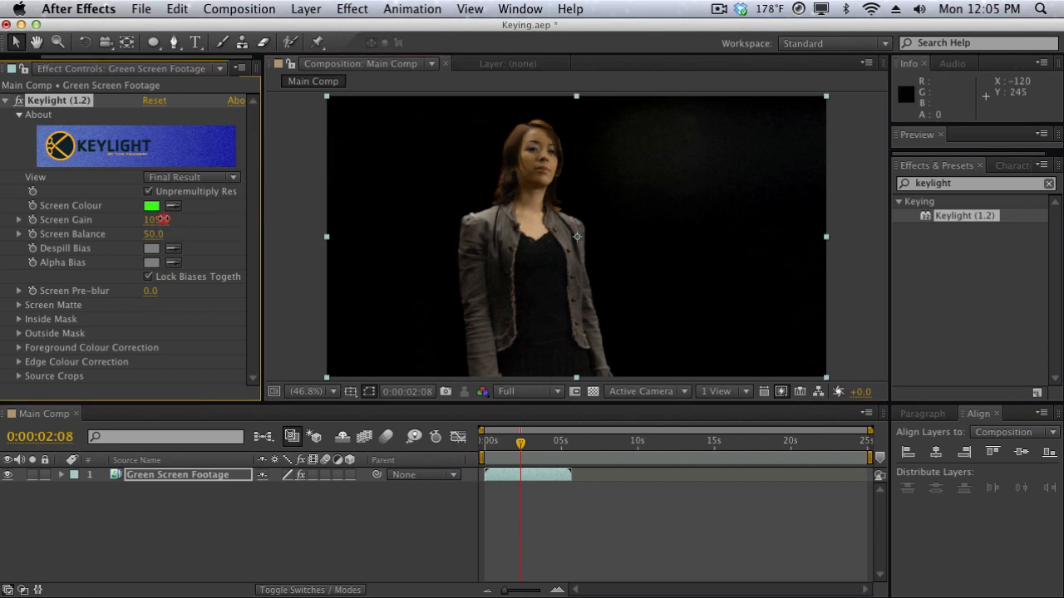
{"action": "left_click_drag", "start_coordinate": [164, 219], "coordinate": [166, 220]}
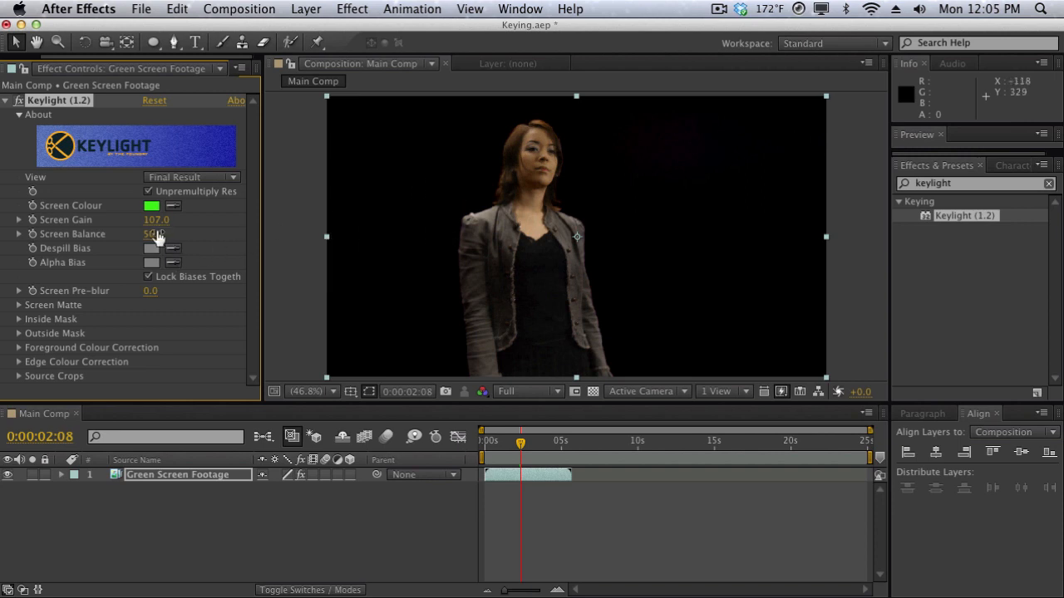
{"action": "left_click_drag", "start_coordinate": [152, 240], "coordinate": [150, 239]}
{"action": "left_click", "coordinate": [312, 245]}
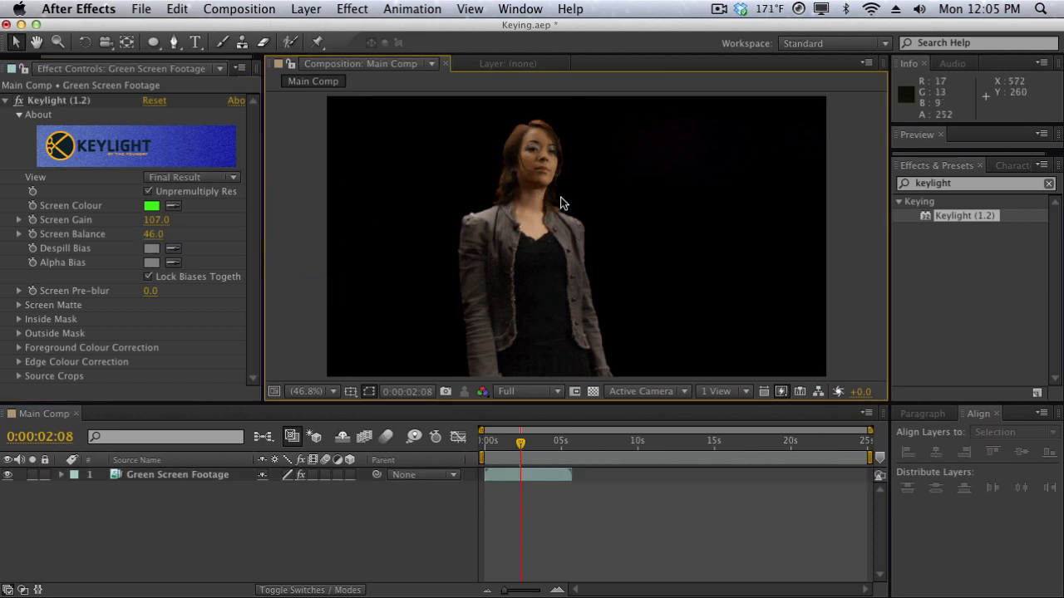
Show the transparency grid again and compare the footage with Keylight disabled and enabled.
{"action": "left_click", "coordinate": [593, 391]}
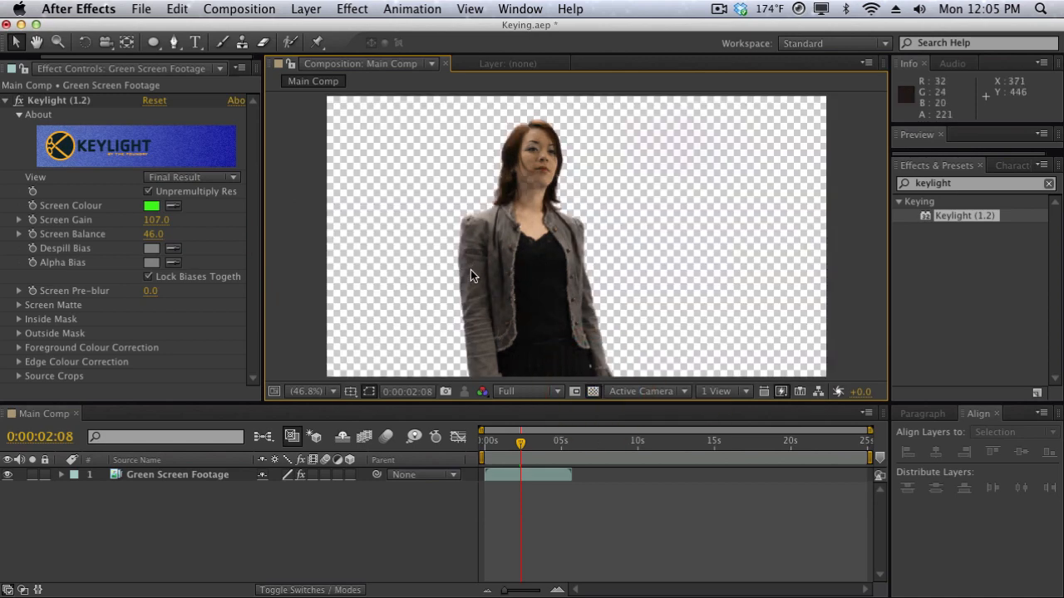
{"action": "left_click", "coordinate": [19, 101]}
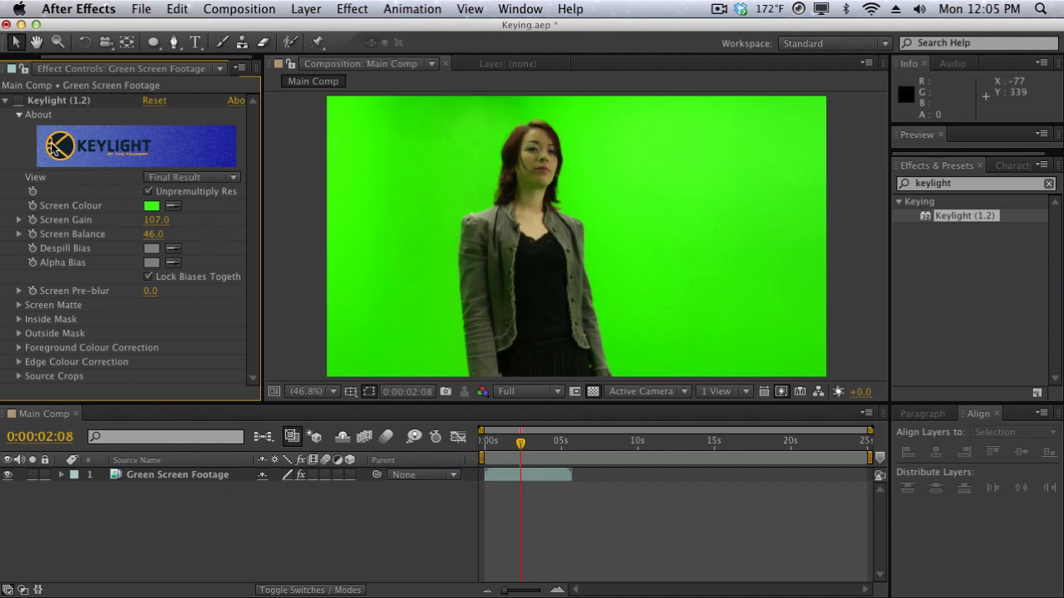
{"action": "left_click", "coordinate": [18, 100]}
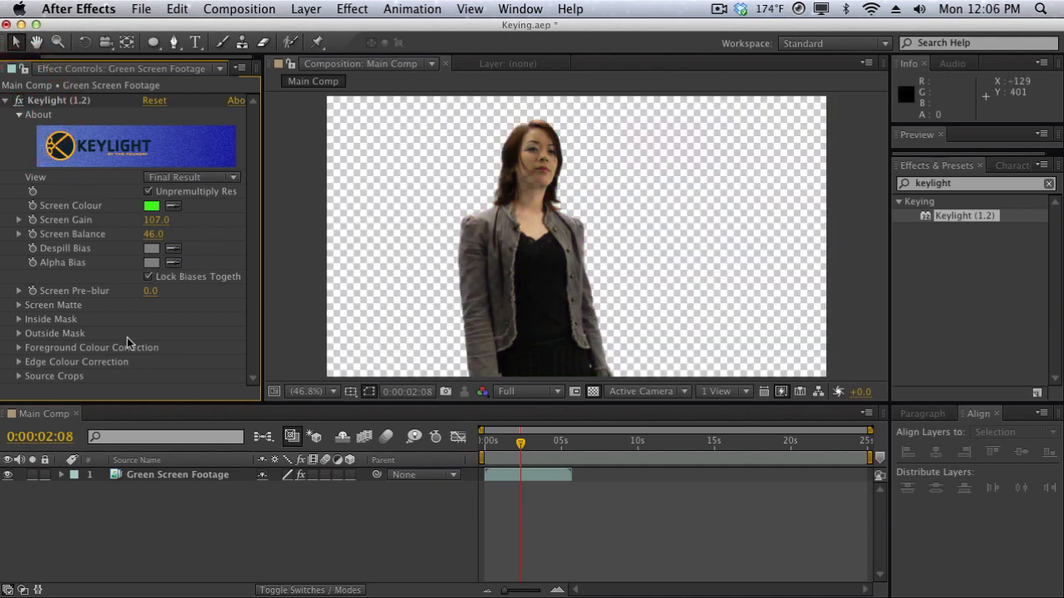
Add the Ship image beneath the Green Screen Footage layer and scale it to 35%.
{"action": "left_click", "coordinate": [15, 68]}
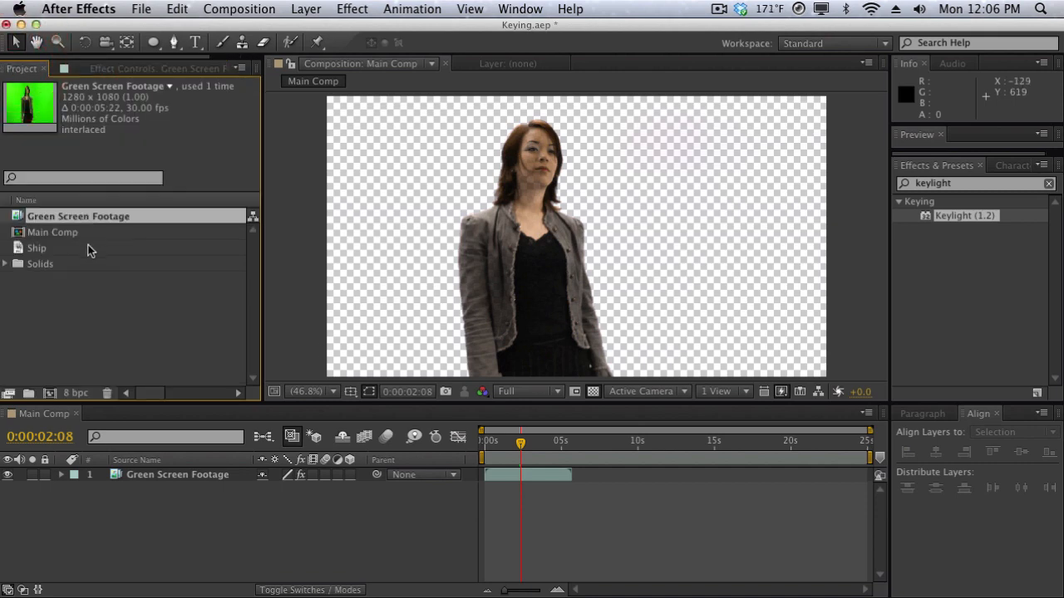
{"action": "left_click_drag", "start_coordinate": [75, 248], "coordinate": [156, 485]}
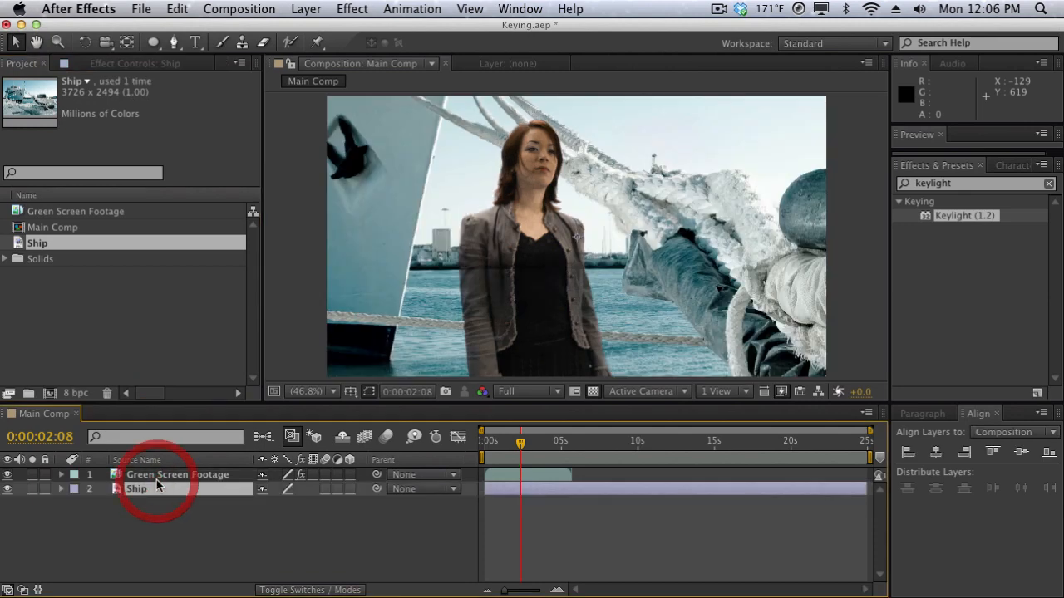
{"action": "key", "text": "s"}
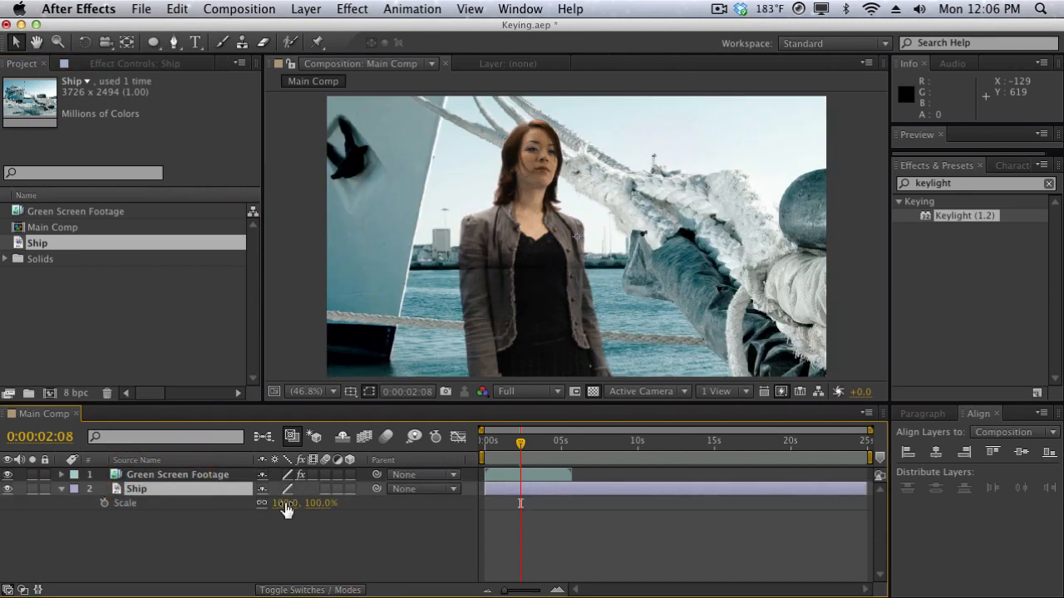
{"action": "left_click_drag", "start_coordinate": [285, 504], "coordinate": [230, 504]}
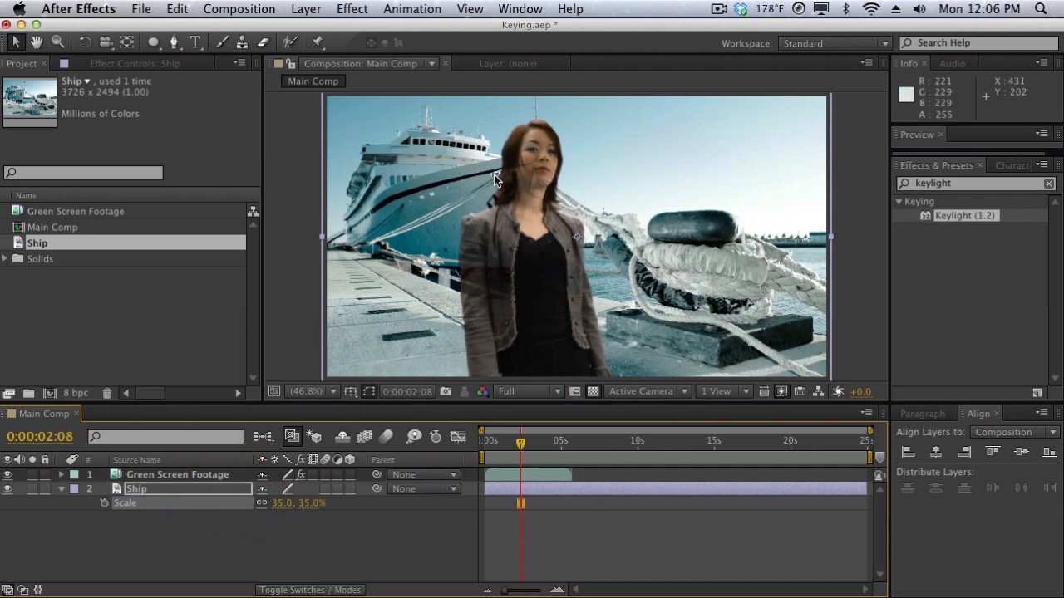
In the Green Screen Footage layer's Keylight Screen Matte settings, set Clip Black to 21 and Clip White to 69.
{"action": "left_click", "coordinate": [203, 481]}
{"action": "left_click", "coordinate": [123, 71]}
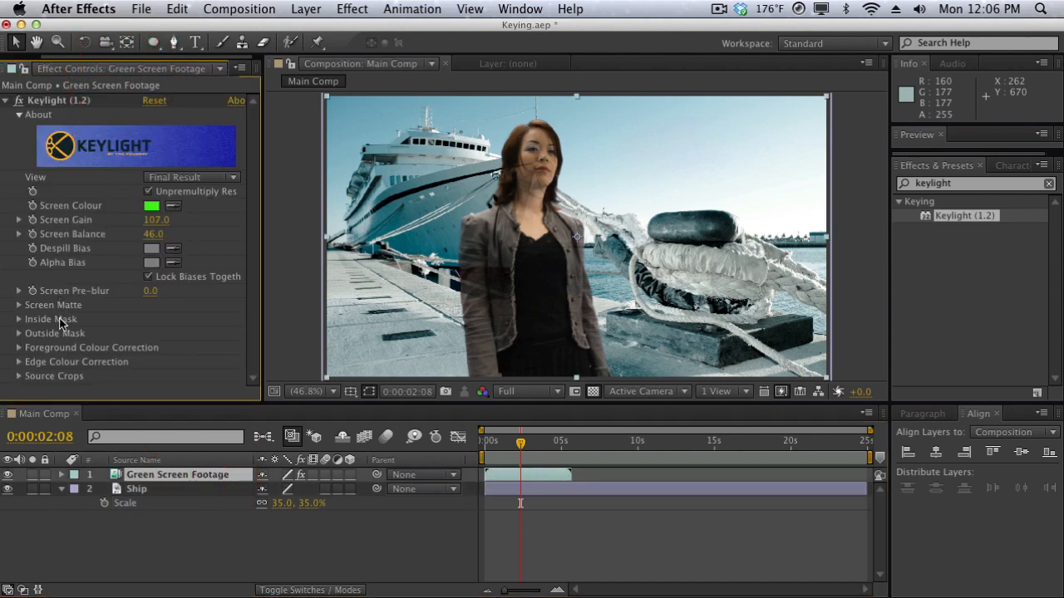
{"action": "left_click", "coordinate": [19, 308]}
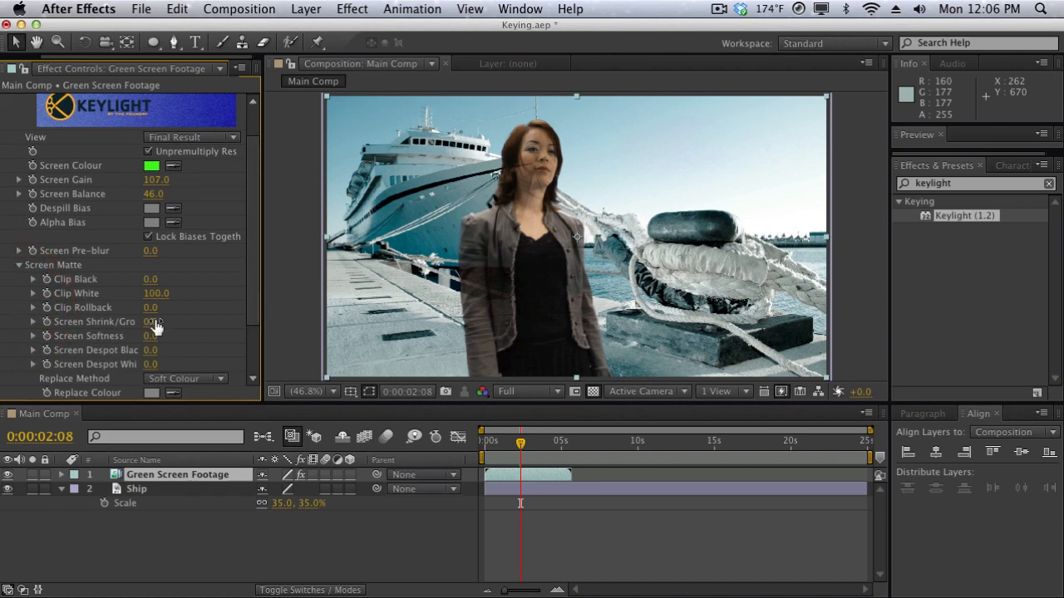
{"action": "scroll", "coordinate": [158, 279], "scroll_direction": "down", "scroll_amount": 3}
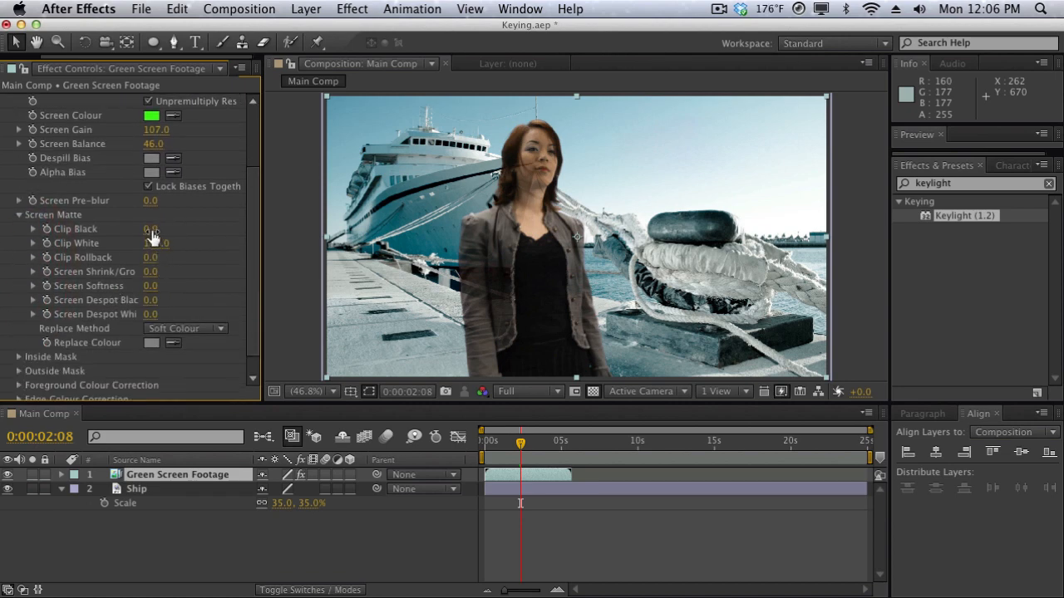
{"action": "left_click_drag", "start_coordinate": [150, 235], "coordinate": [165, 233]}
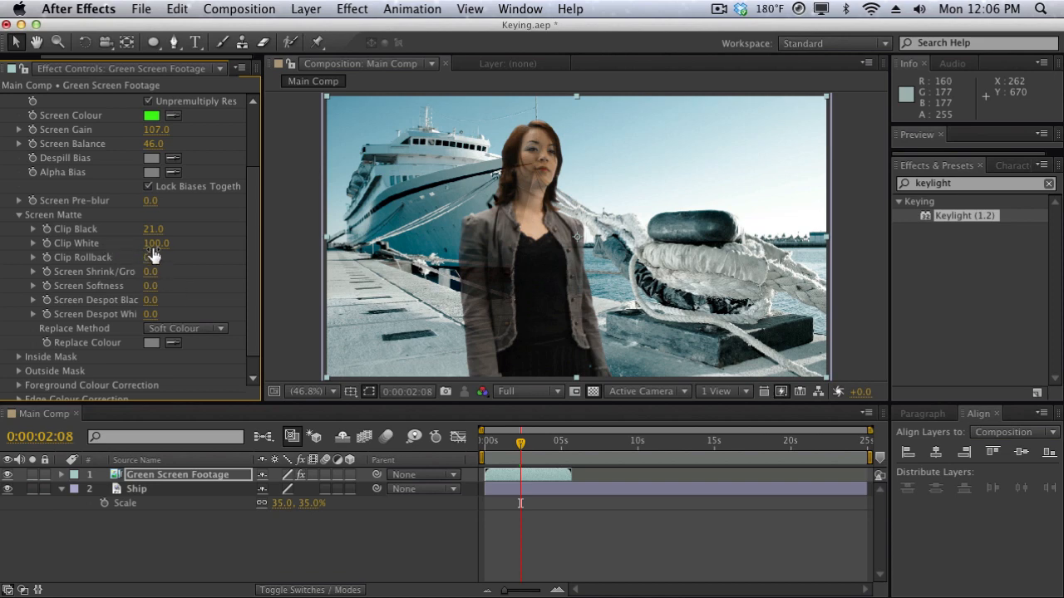
{"action": "left_click_drag", "start_coordinate": [153, 244], "coordinate": [130, 244]}
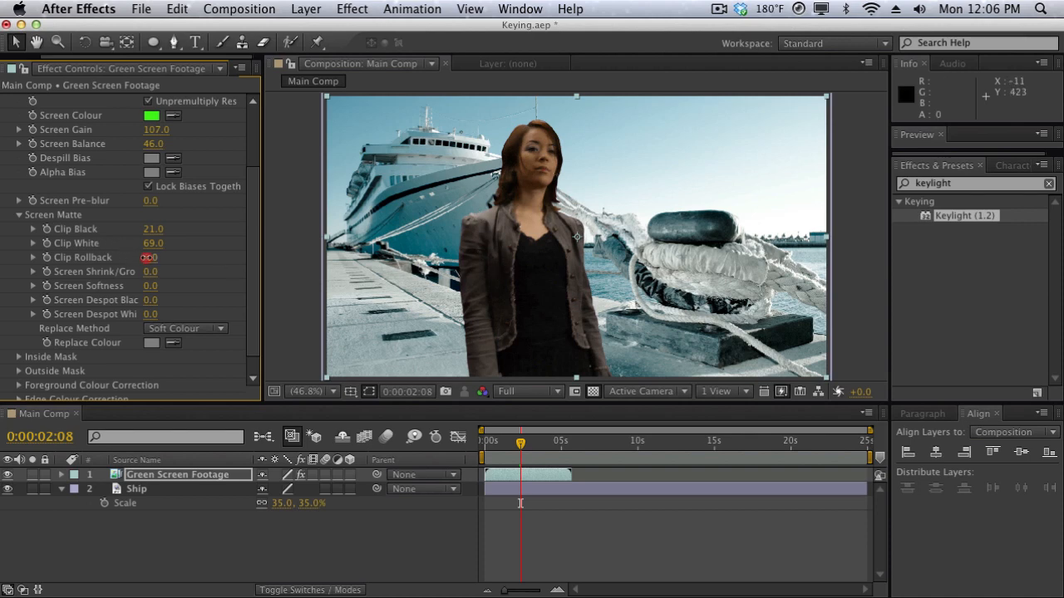
Set the Screen Matte's Clip Rollback to 0.1 and Screen Softness to 1.
{"action": "mouse_move", "coordinate": [151, 258]}
{"action": "left_mouse_down"}
{"action": "mouse_move", "coordinate": [282, 259]}
{"action": "mouse_move", "coordinate": [149, 257]}
{"action": "left_mouse_up"}
{"action": "left_click", "coordinate": [150, 287]}
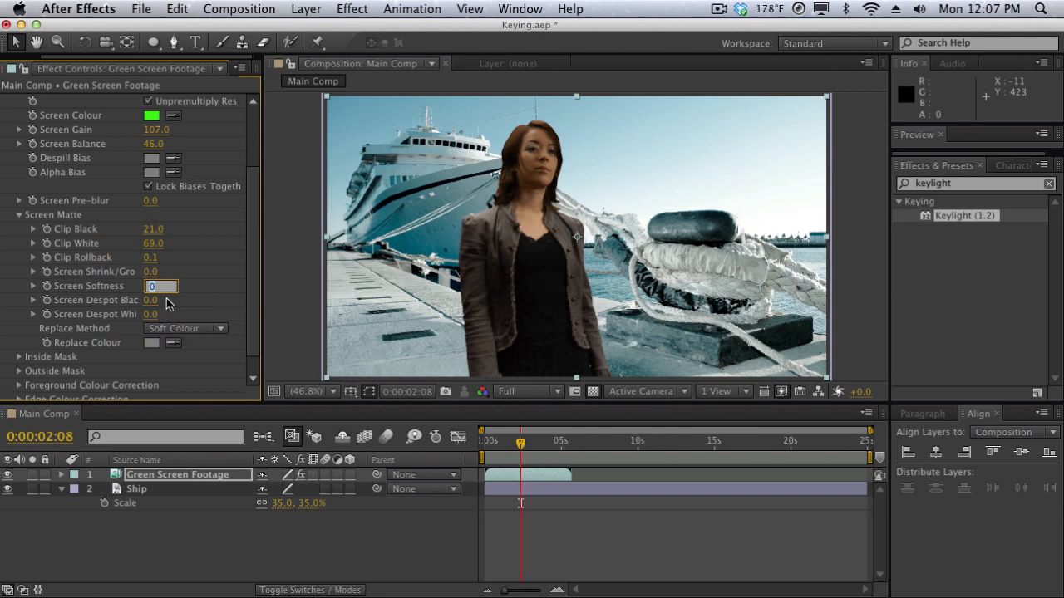
{"action": "type", "text": "1"}
{"action": "key", "text": "Return"}
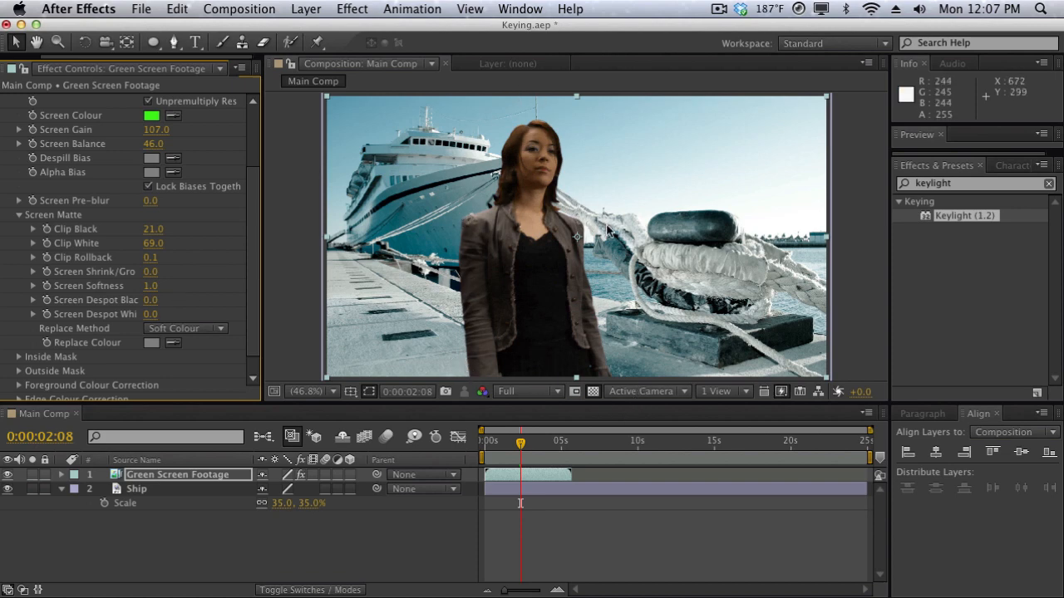
{"action": "scroll", "coordinate": [97, 328], "scroll_direction": "down", "scroll_amount": 1}
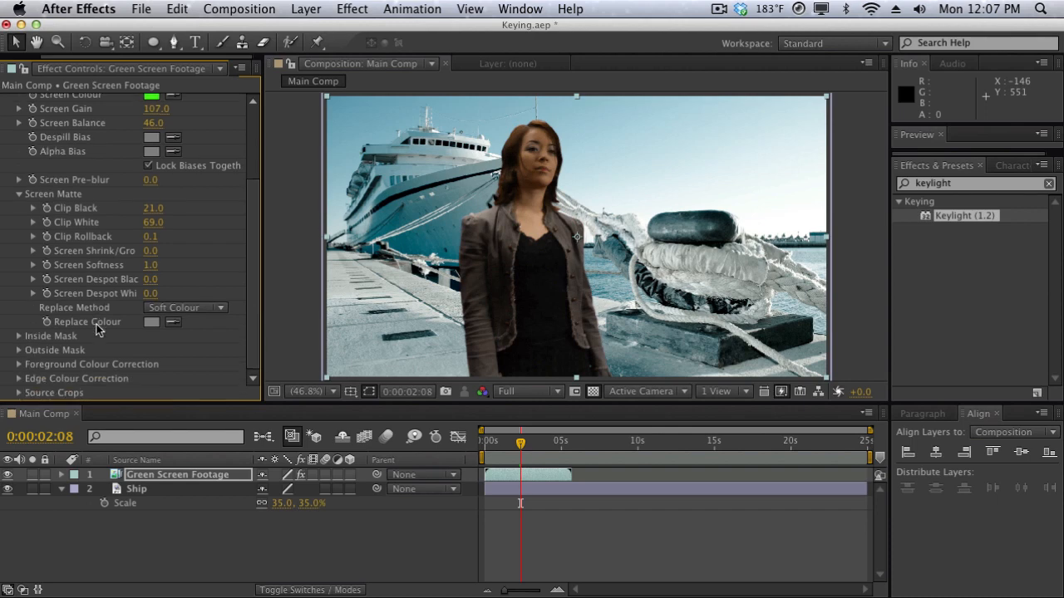
{"action": "scroll", "coordinate": [96, 324], "scroll_direction": "up", "scroll_amount": 3}
{"action": "scroll", "coordinate": [163, 318], "scroll_direction": "down", "scroll_amount": 3}
{"action": "scroll", "coordinate": [130, 325], "scroll_direction": "up", "scroll_amount": 5}
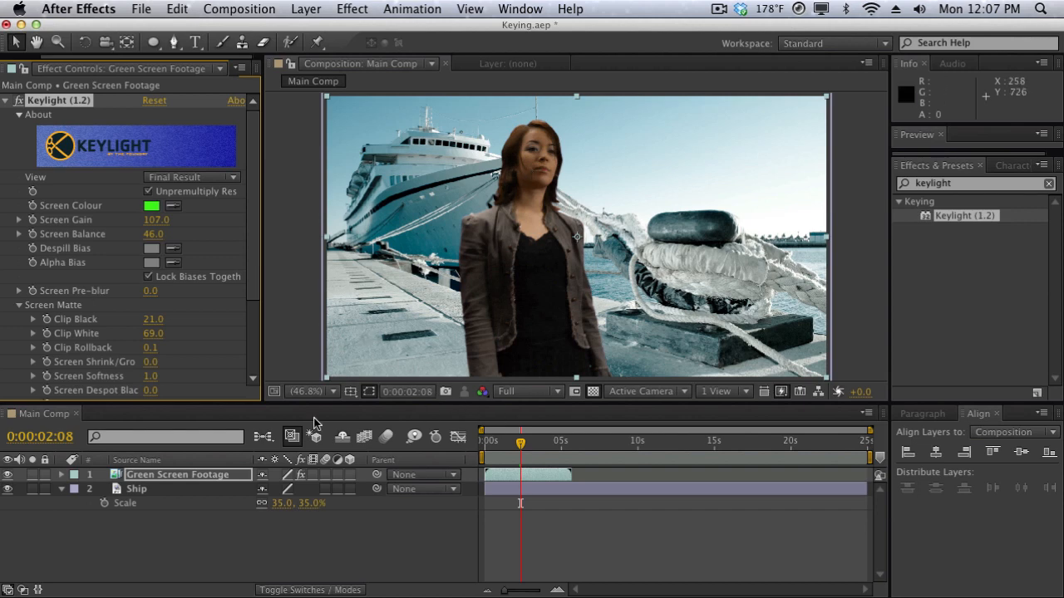
Hide the Ship background layer so the keyed footage shows alone.
{"action": "left_click", "coordinate": [7, 489]}
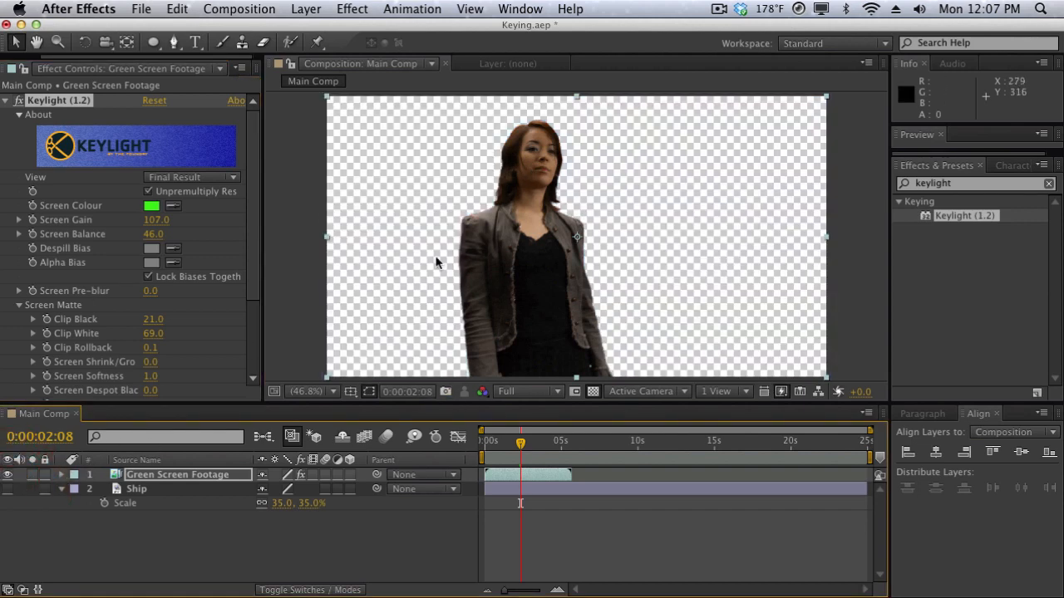